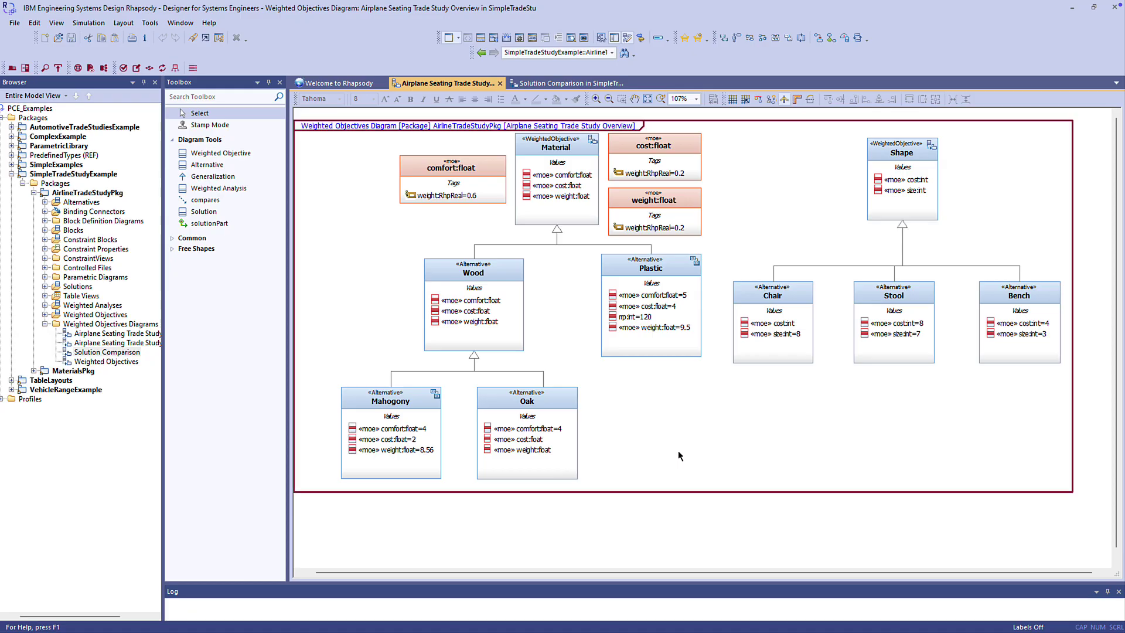
Display the Solution Comparison diagram and select the SeatingAnalysis weighted analysis.
{"action": "left_click", "coordinate": [562, 83]}
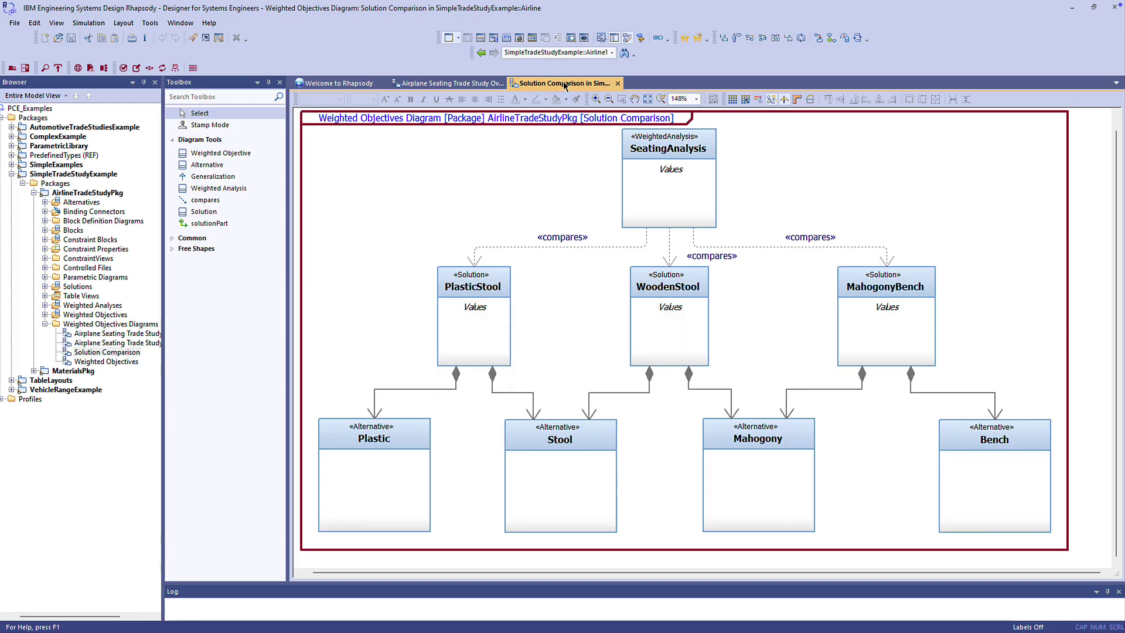
{"action": "left_click", "coordinate": [678, 211]}
Generate the SeatingAnalysis weighted objectives table from its context menu.
{"action": "right_click", "coordinate": [690, 199]}
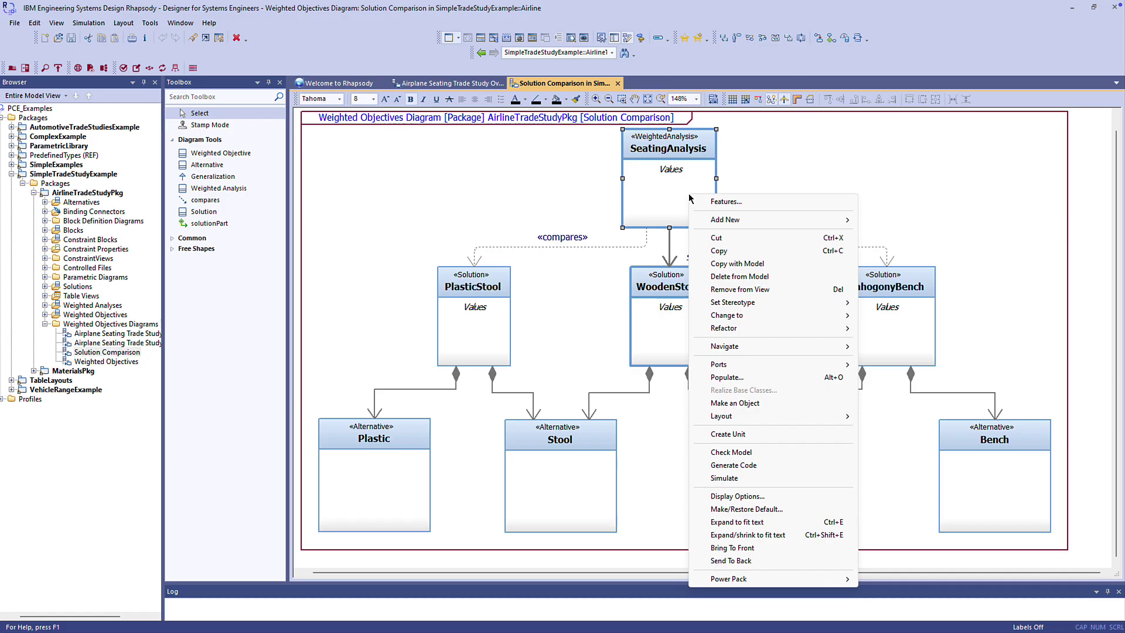
{"action": "mouse_move", "coordinate": [729, 579]}
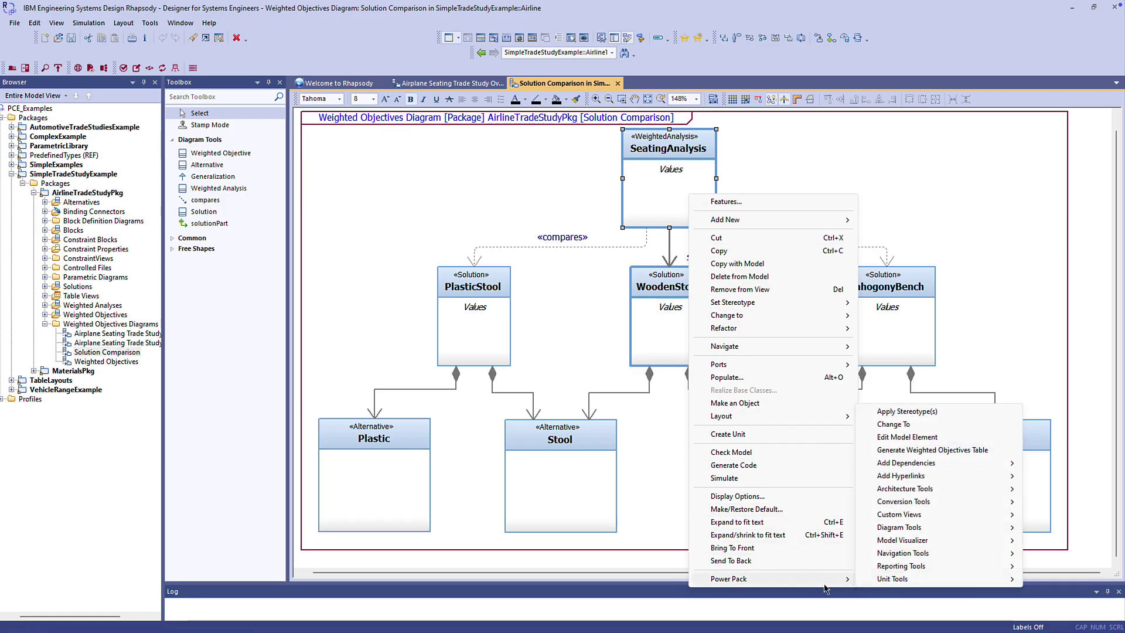
{"action": "left_click", "coordinate": [963, 450]}
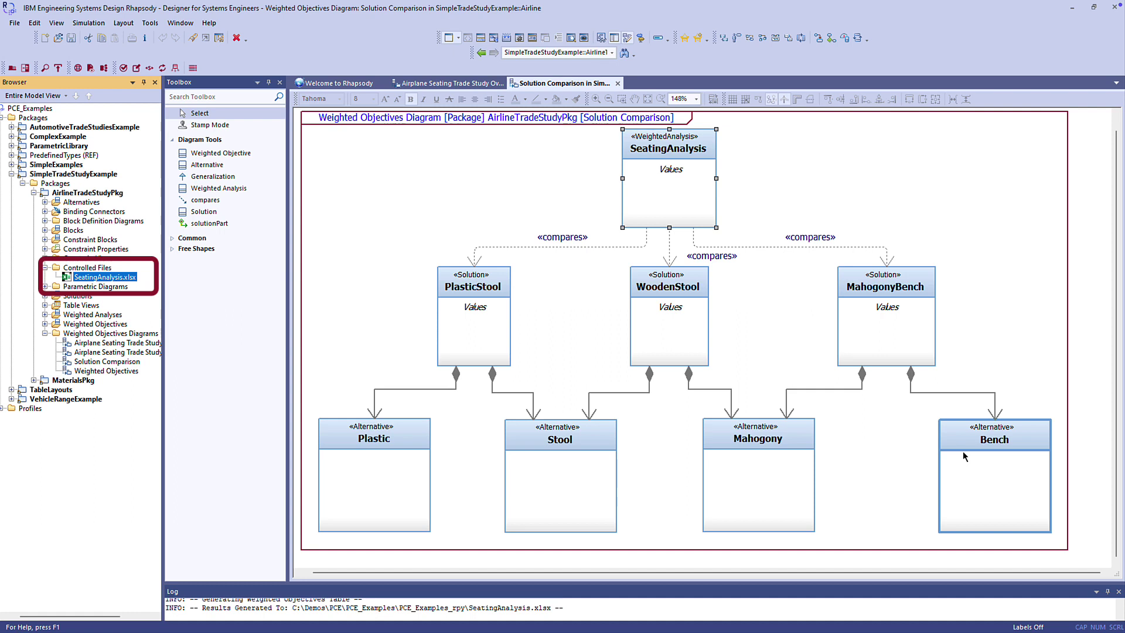
Open SeatingAnalysis.xlsx in Excel and inspect the MahogonyBench comfort formula in D3.
{"action": "left_click", "coordinate": [120, 276]}
{"action": "double_click", "coordinate": [120, 276]}
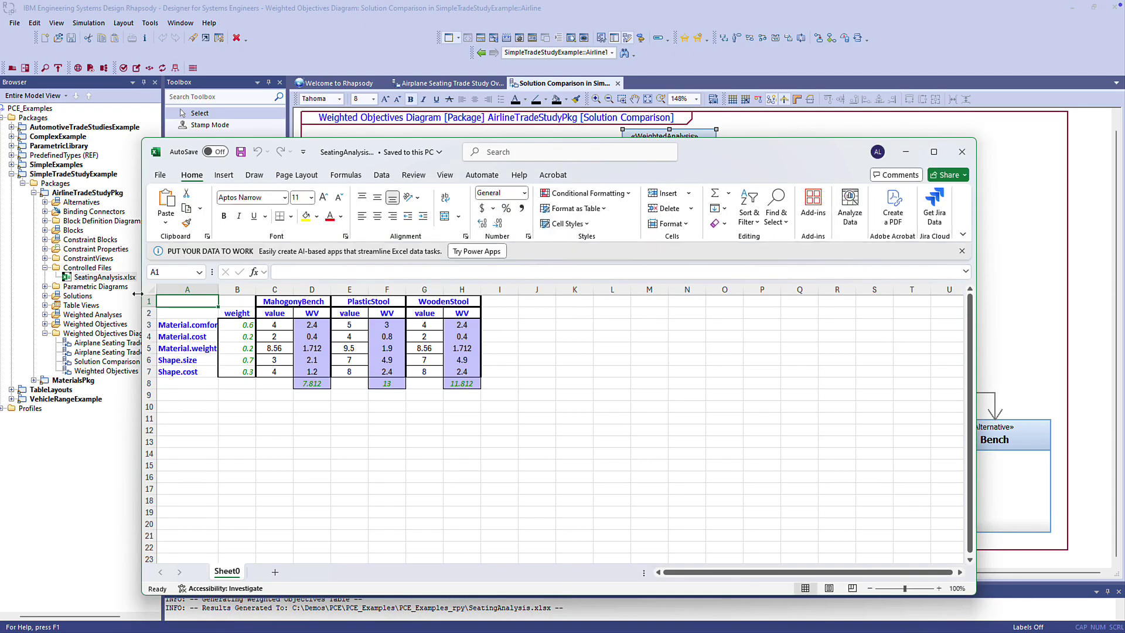
{"action": "left_click", "coordinate": [326, 326]}
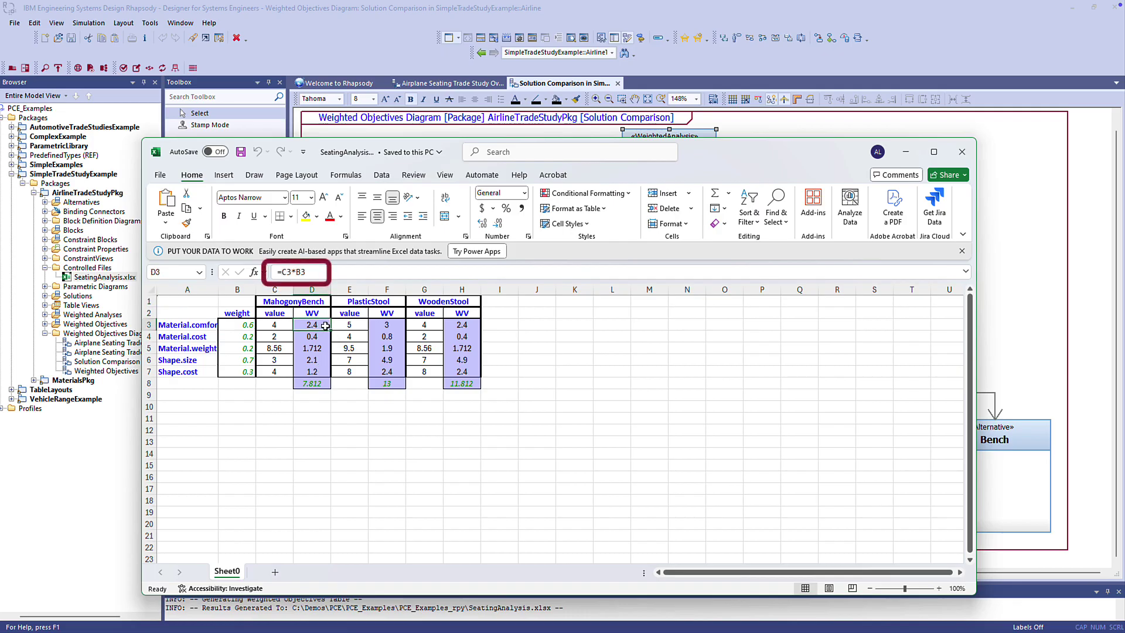